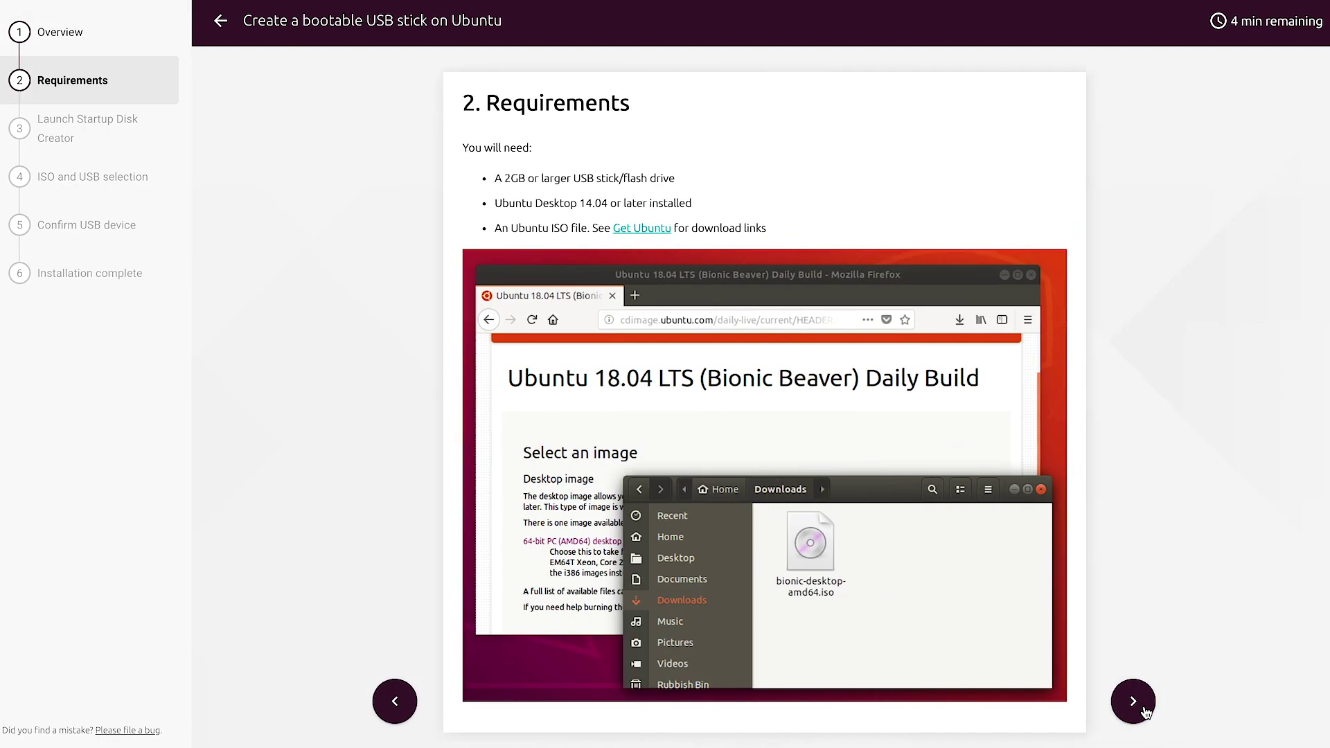
Advance the bootable-USB tutorial past the requirements page to step 4, ISO and USB selection
{"action": "left_click", "coordinate": [1143, 711]}
{"action": "left_click", "coordinate": [1143, 711]}
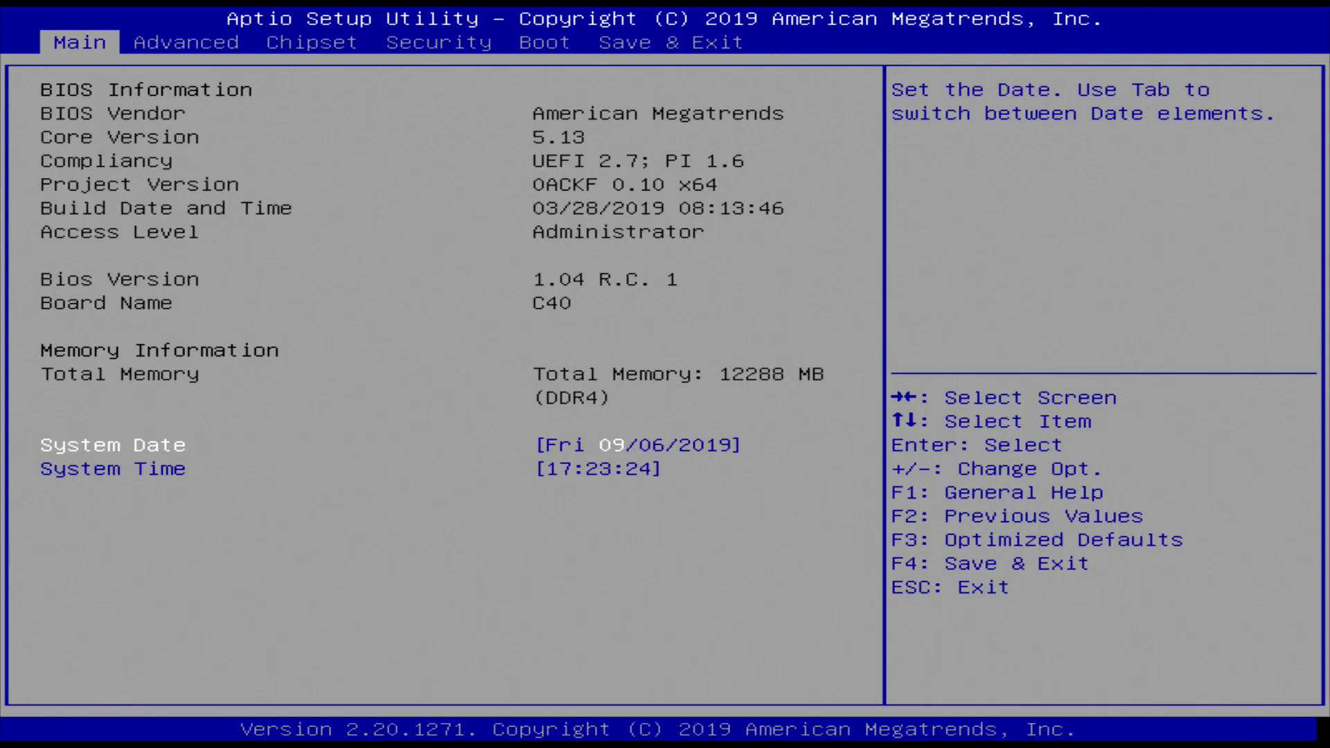
Boot once from the UEFI Kingston USB entry under Save & Exit's Boot Override
{"action": "key", "text": "Left"}
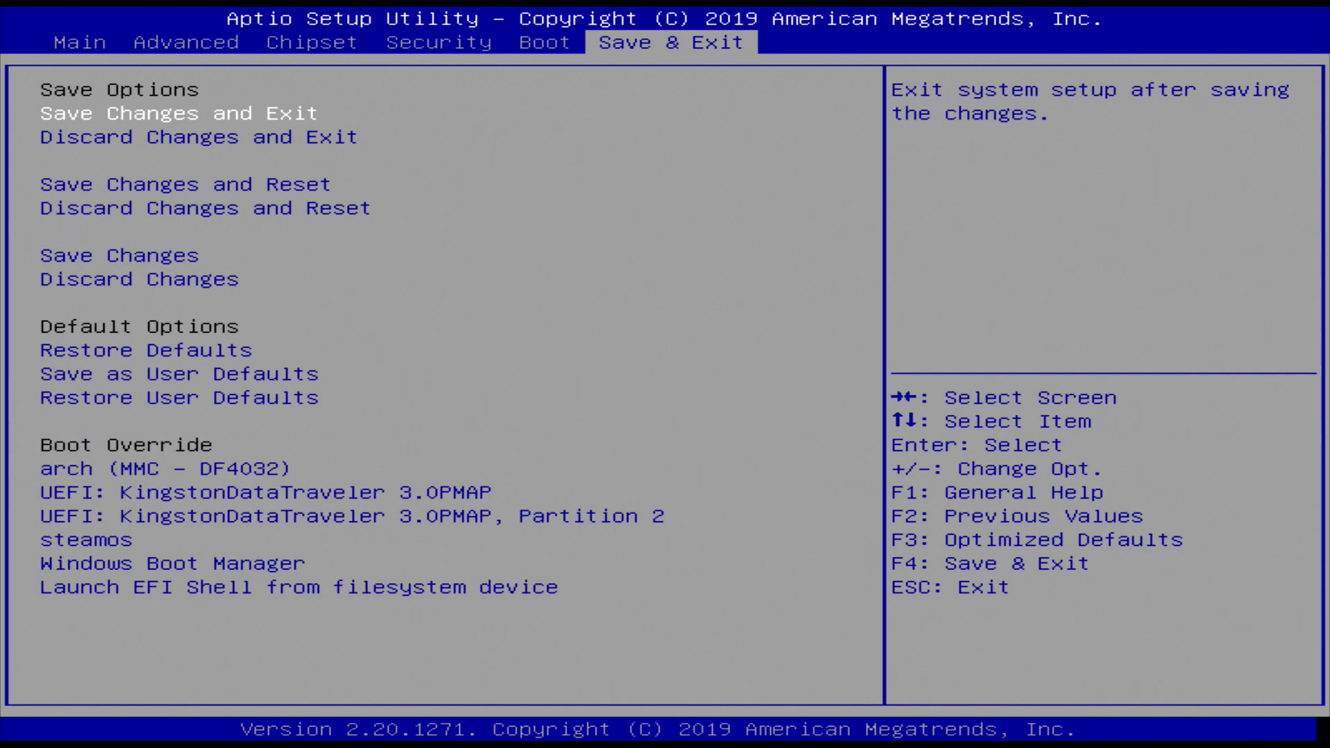
{"action": "key", "text": "Up"}
{"action": "key", "text": "Up"}
{"action": "key", "text": "Up"}
{"action": "key", "text": "Up"}
{"action": "key", "text": "Up"}
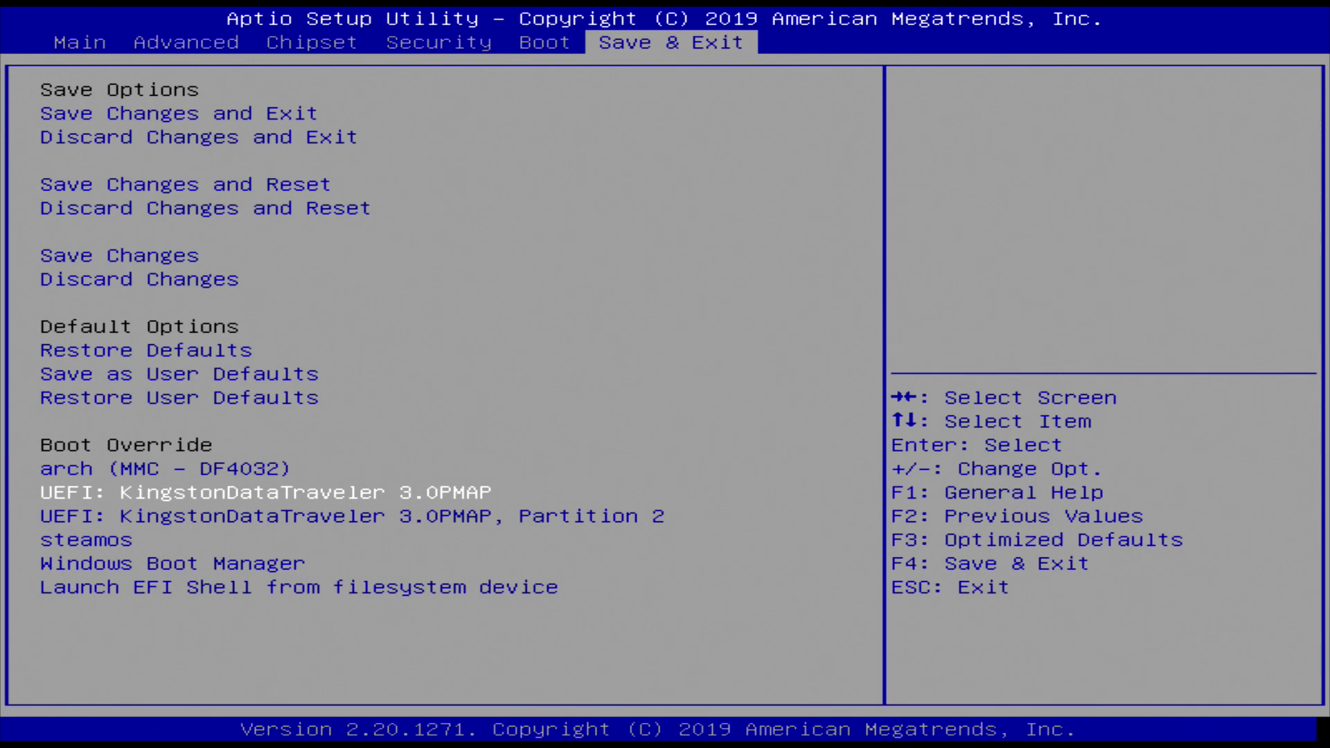
{"action": "key", "text": "Return"}
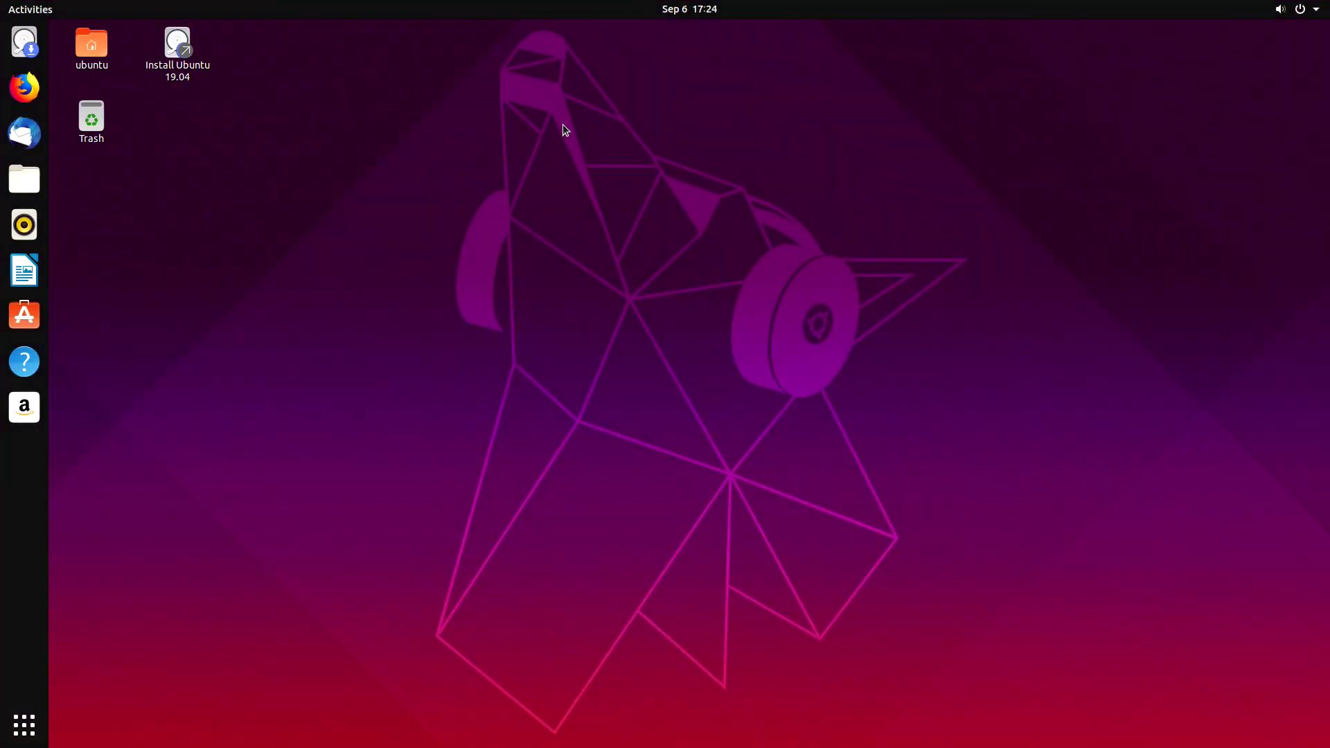
Launch the Ubuntu 19.04 installer, keeping English and the English (US) keyboard layout
{"action": "left_click", "coordinate": [193, 70]}
{"action": "double_click", "coordinate": [192, 71]}
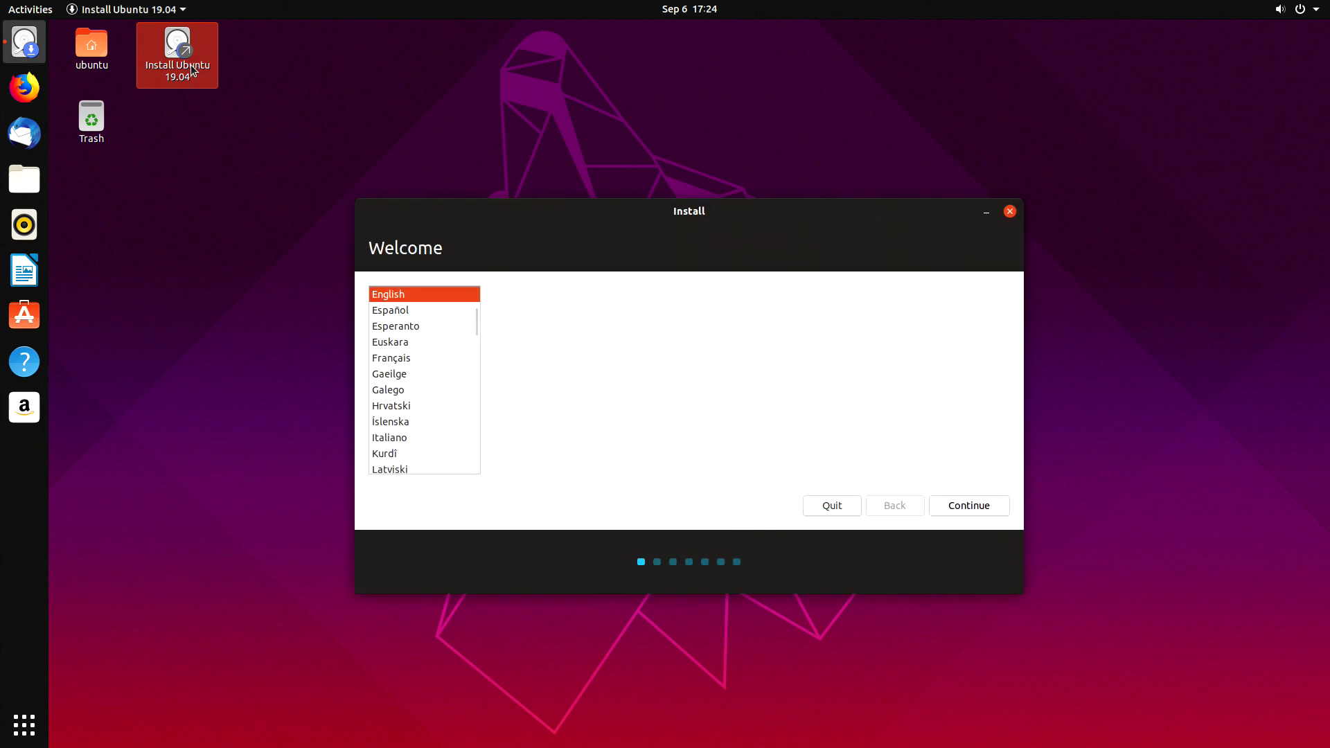
{"action": "left_click", "coordinate": [950, 502]}
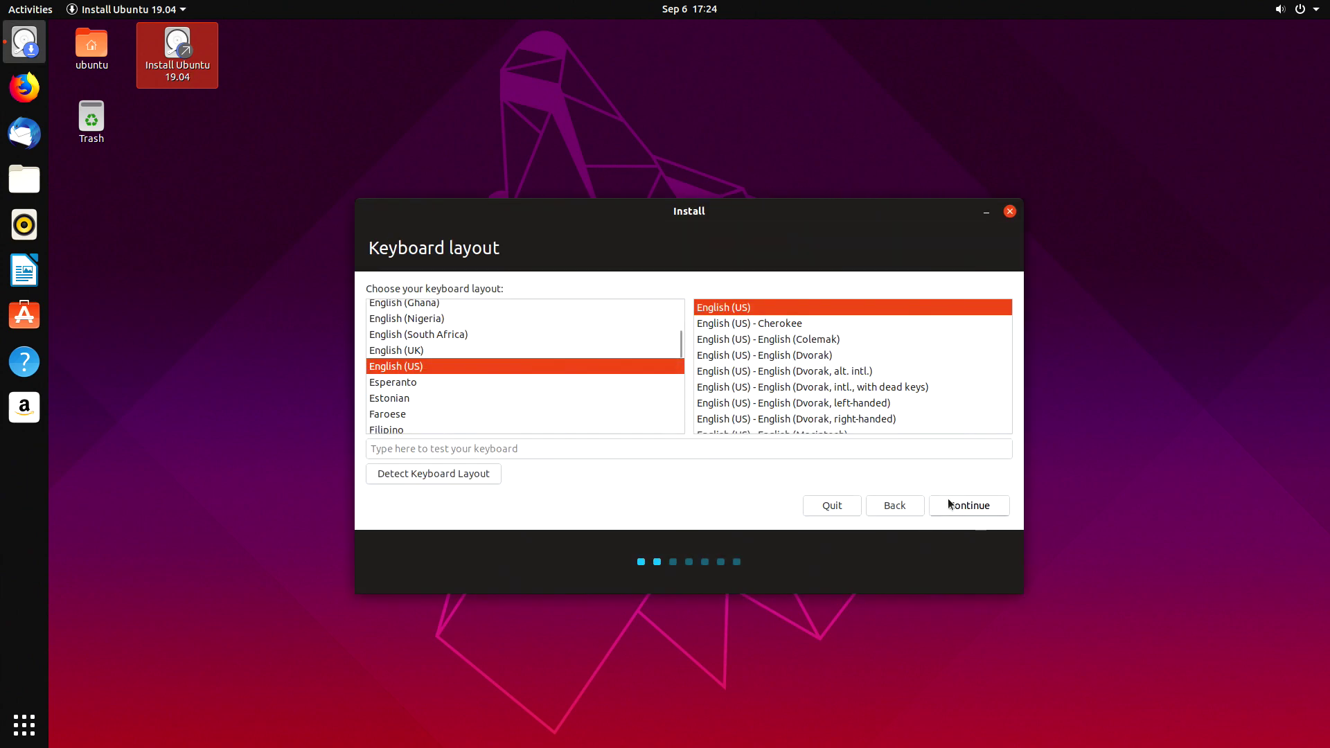
{"action": "left_click", "coordinate": [950, 504]}
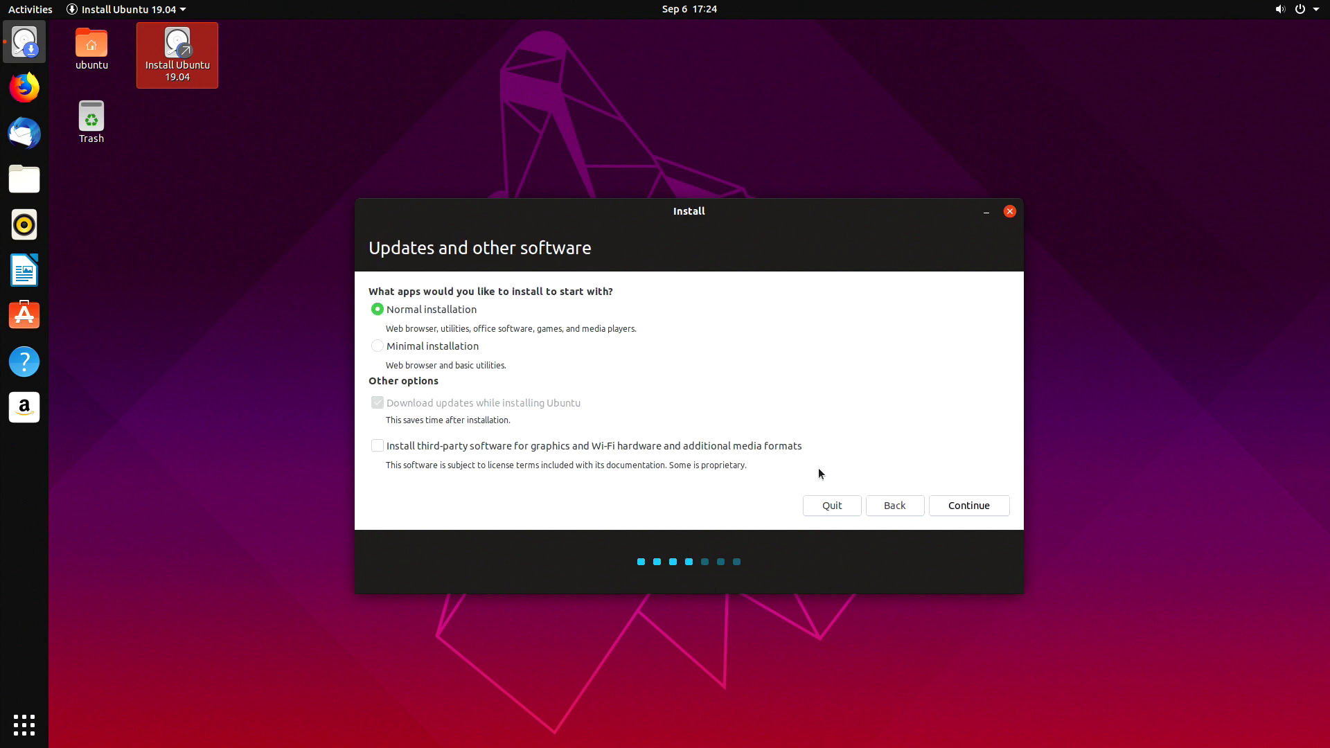
Leave third-party software unticked and start the install with the Erase disk option
{"action": "left_click", "coordinate": [729, 453]}
{"action": "left_click", "coordinate": [736, 456]}
{"action": "left_click", "coordinate": [947, 505]}
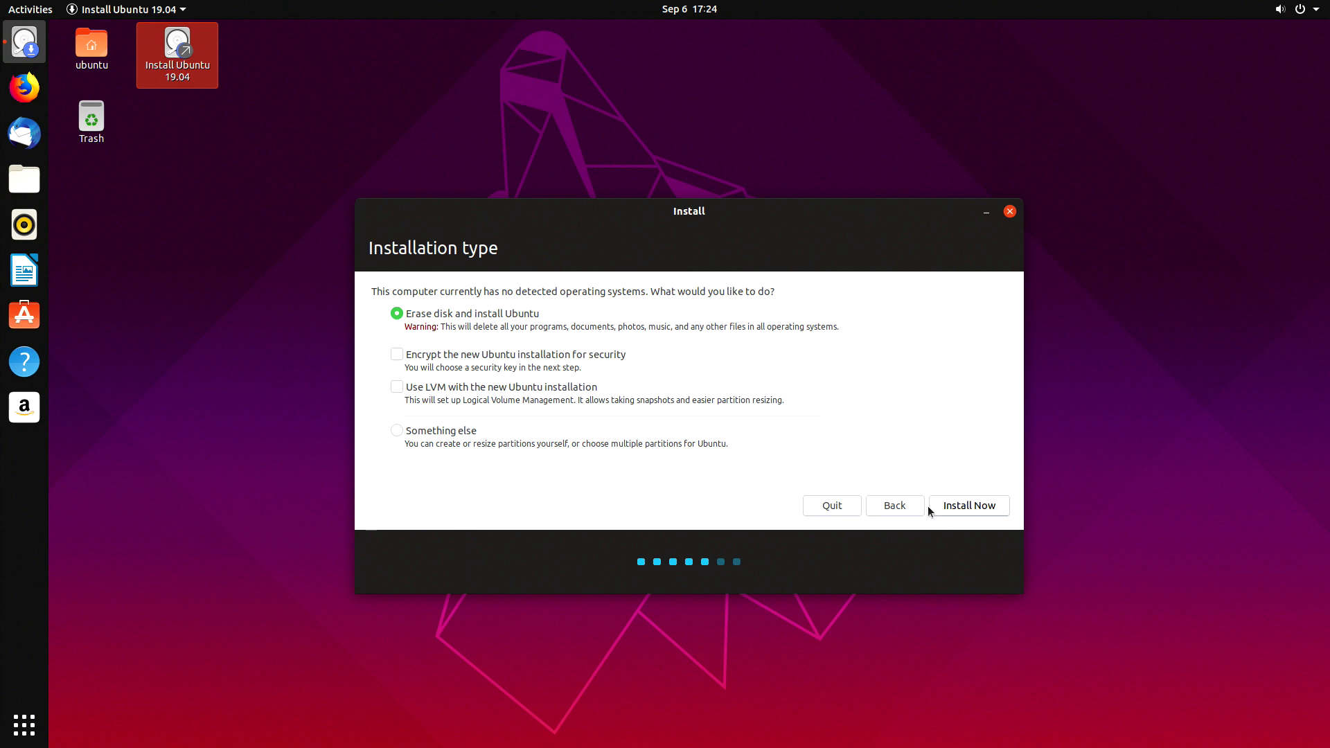
{"action": "left_click", "coordinate": [930, 507]}
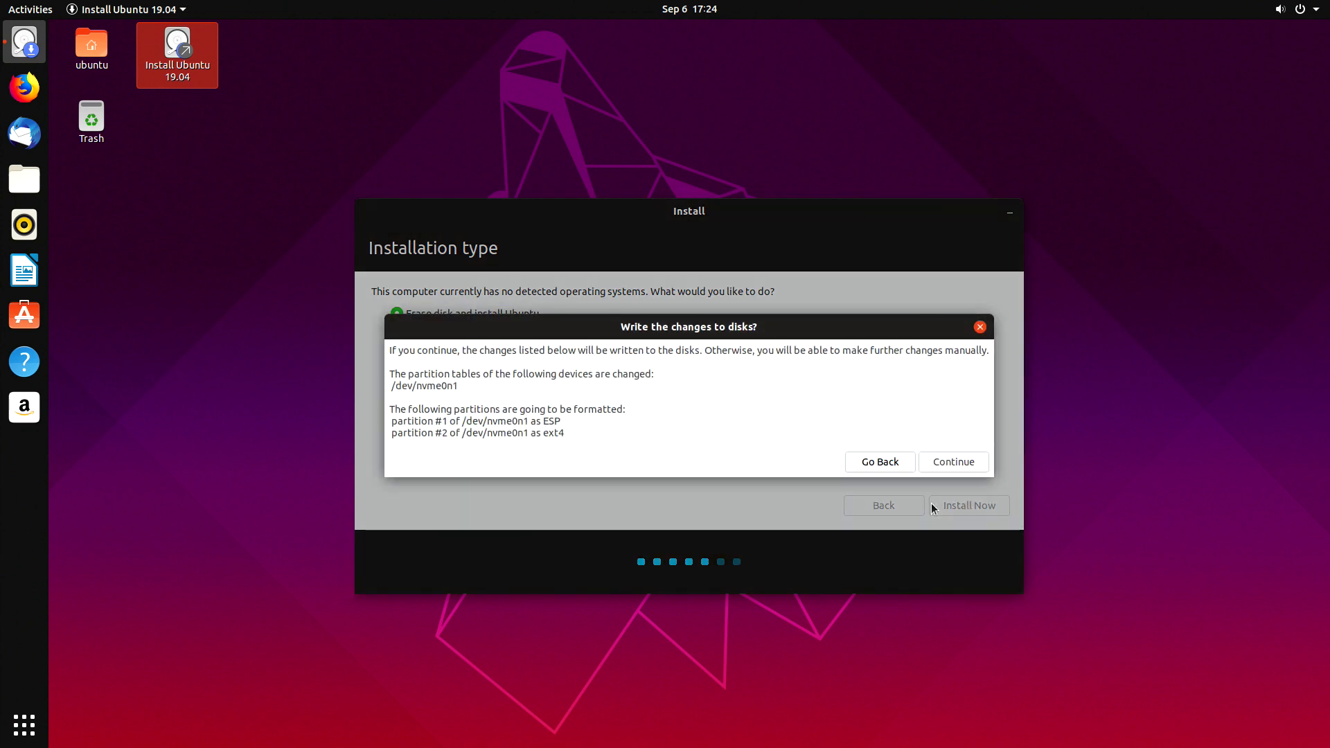
Confirm writing the partition changes and set the time zone to Rome
{"action": "left_click", "coordinate": [934, 466]}
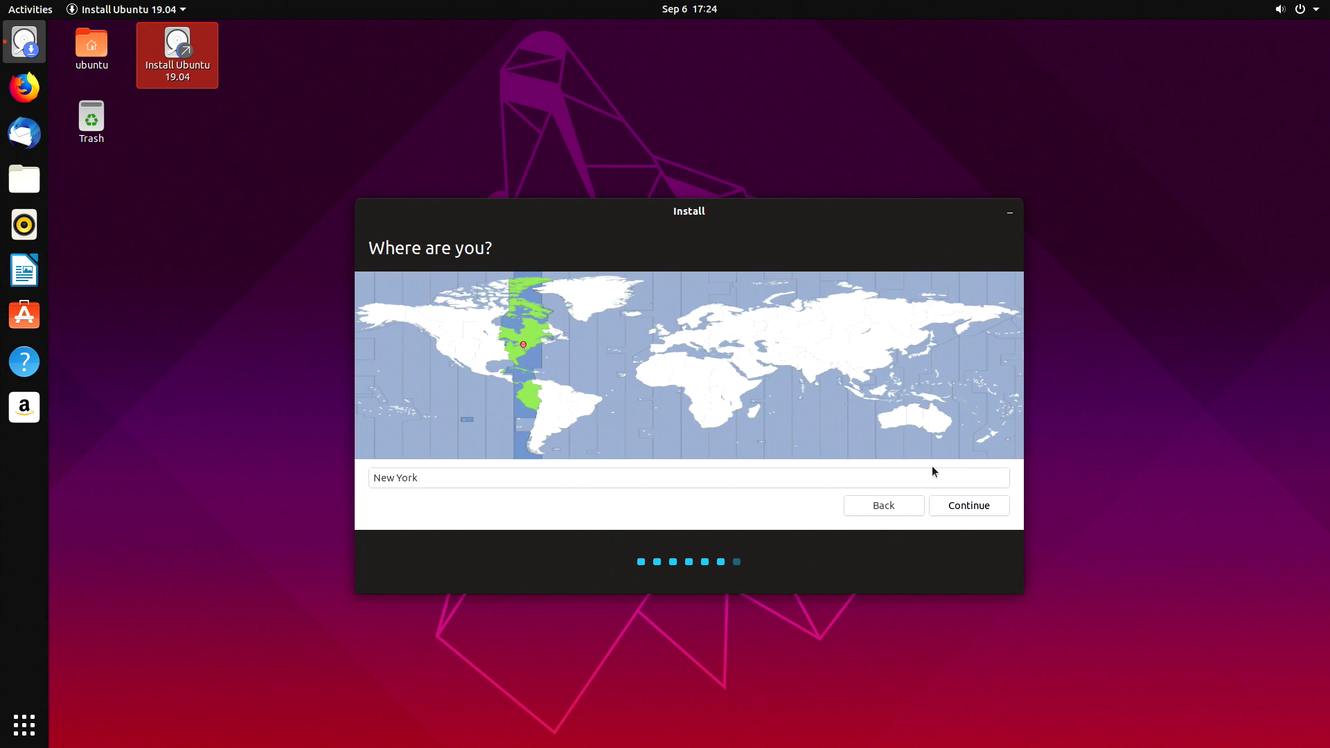
{"action": "left_click", "coordinate": [682, 339]}
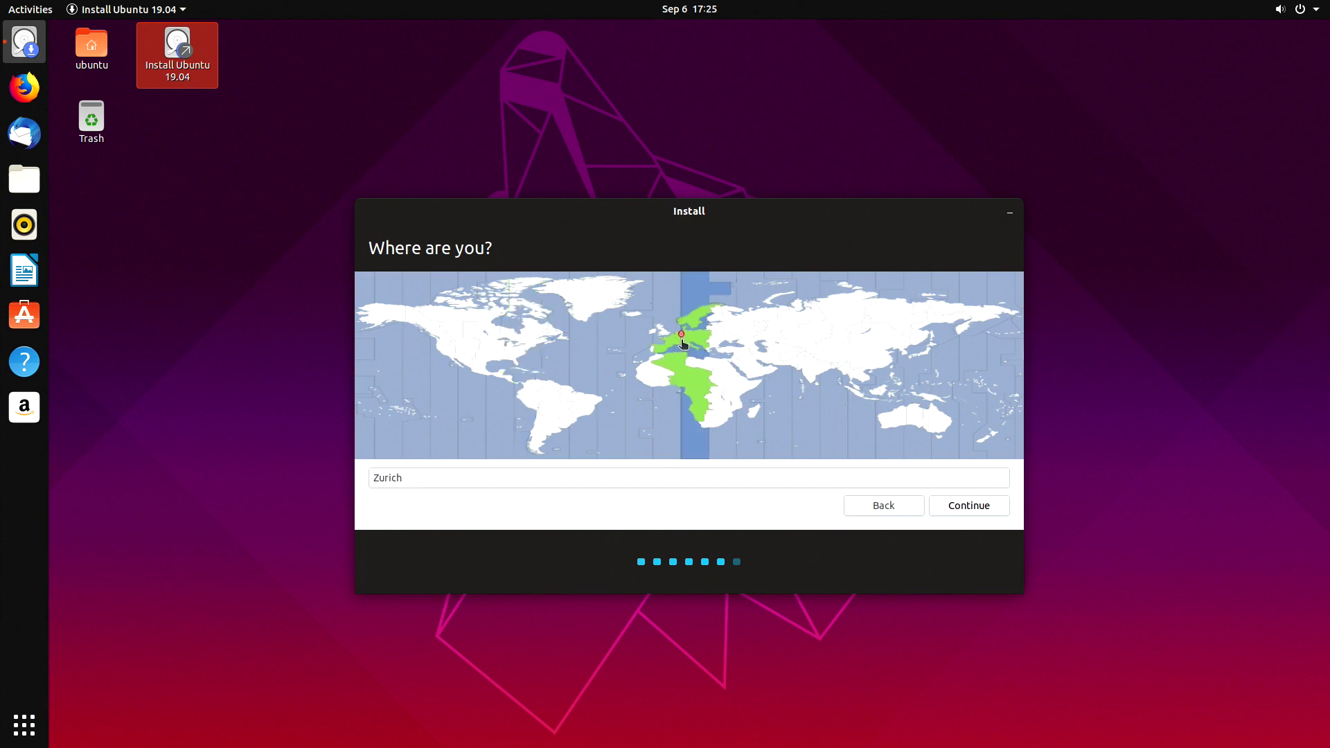
{"action": "left_click", "coordinate": [950, 506]}
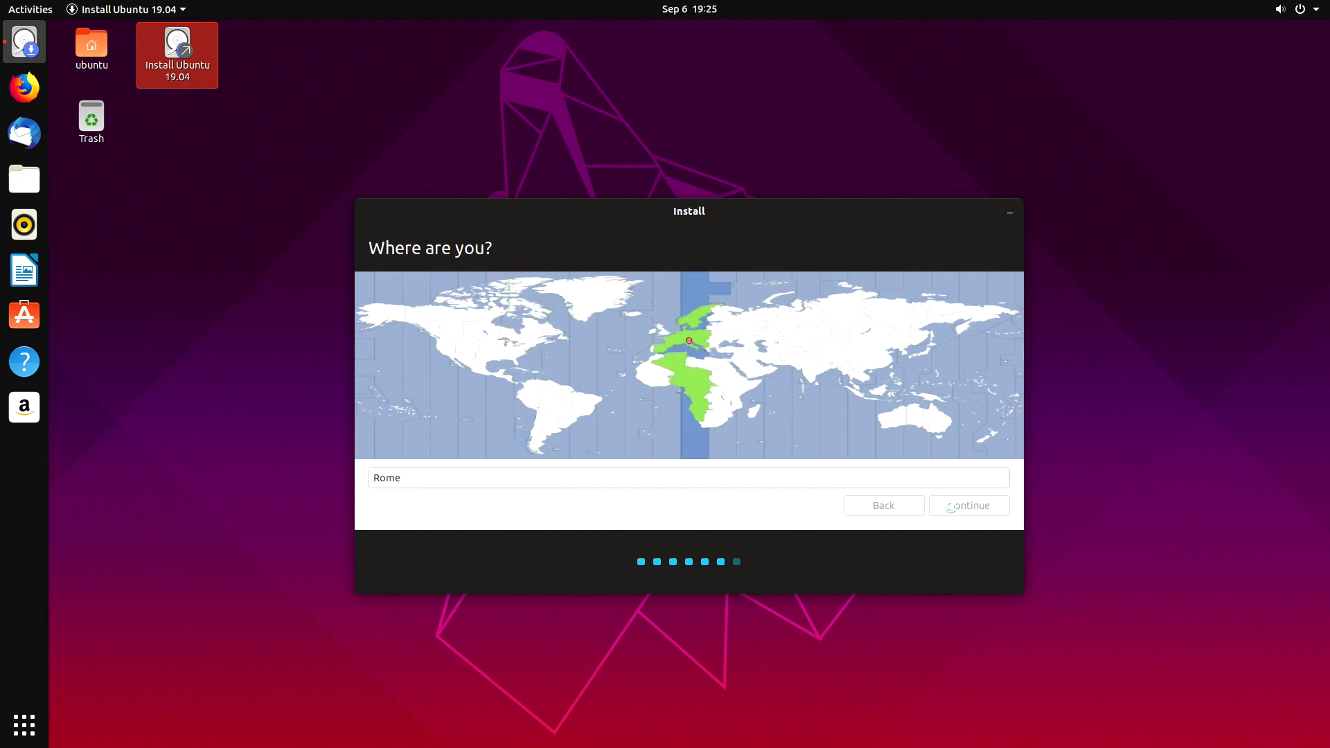
Fill in the account name, then enter and confirm the password to begin installing
{"action": "type", "text": "udoo"}
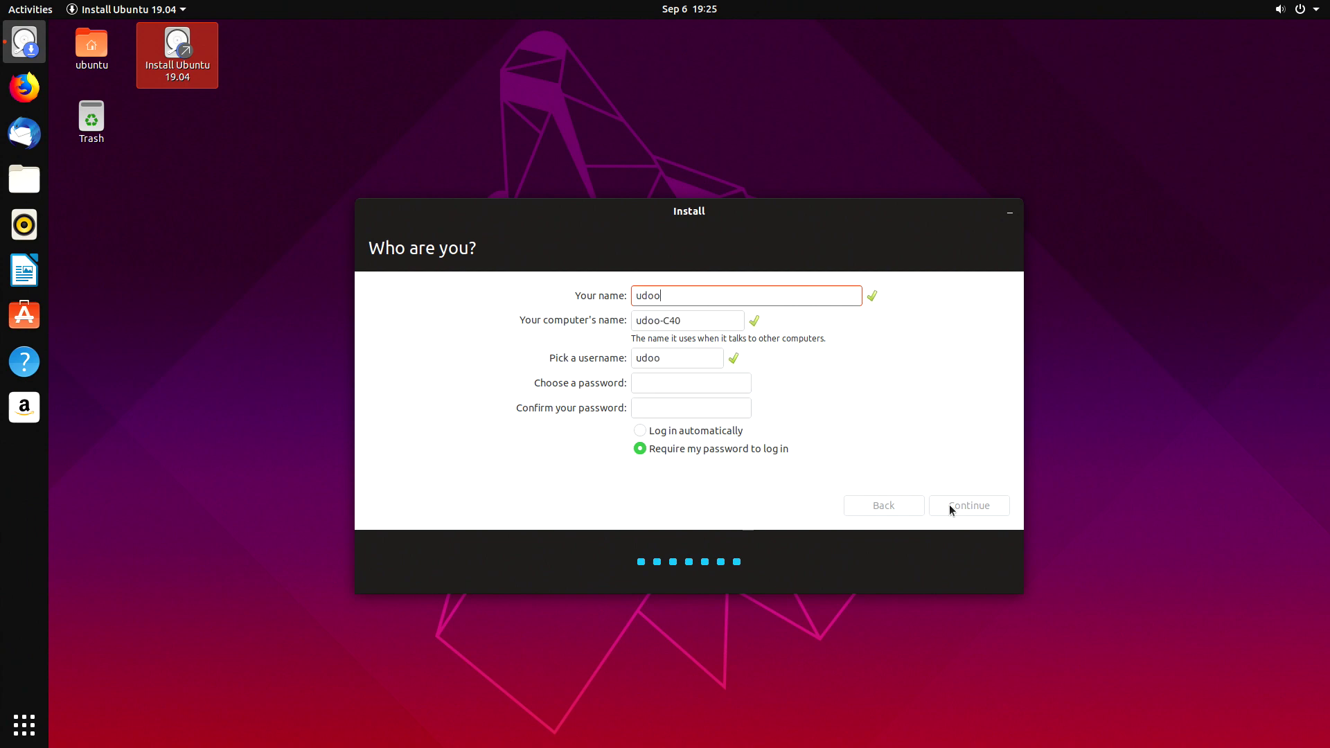
{"action": "type", "text": "BOLT"}
{"action": "key", "text": "Tab"}
{"action": "key", "text": "Tab"}
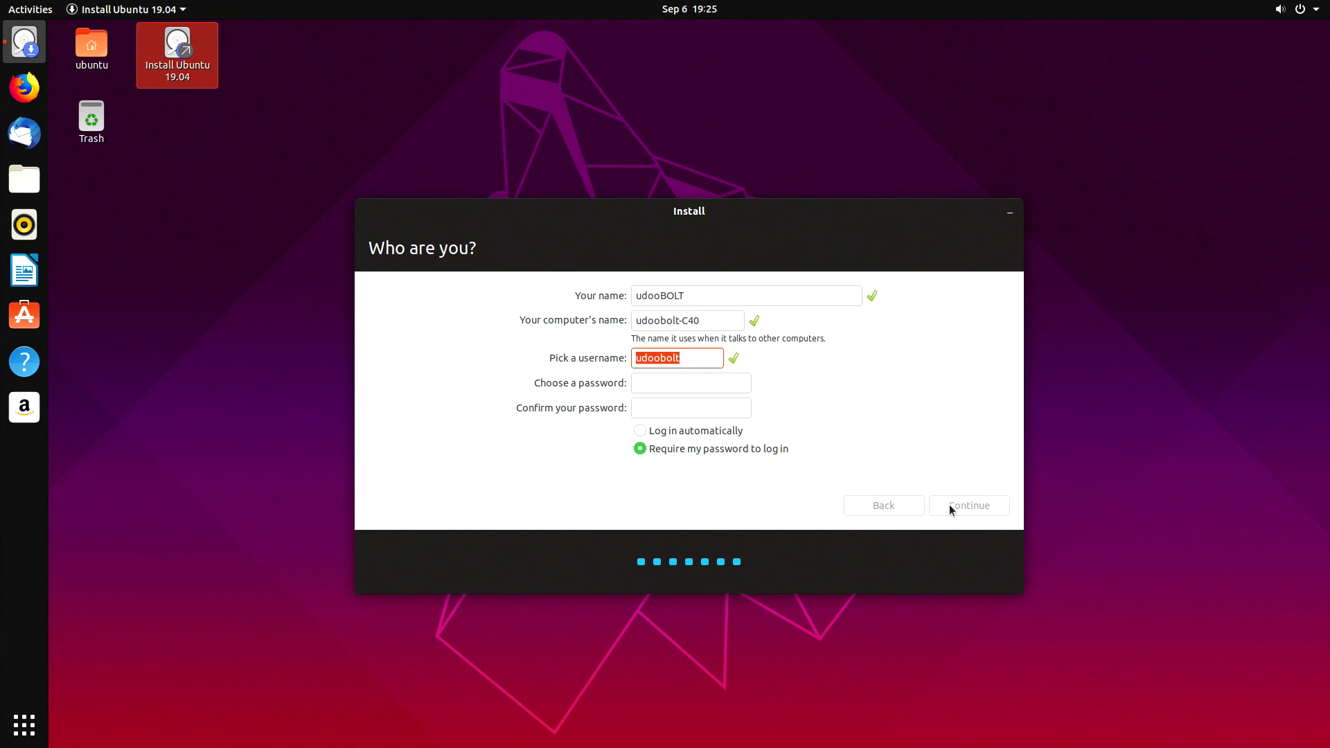
{"action": "key", "text": "Tab"}
{"action": "type", "text": "udoo"}
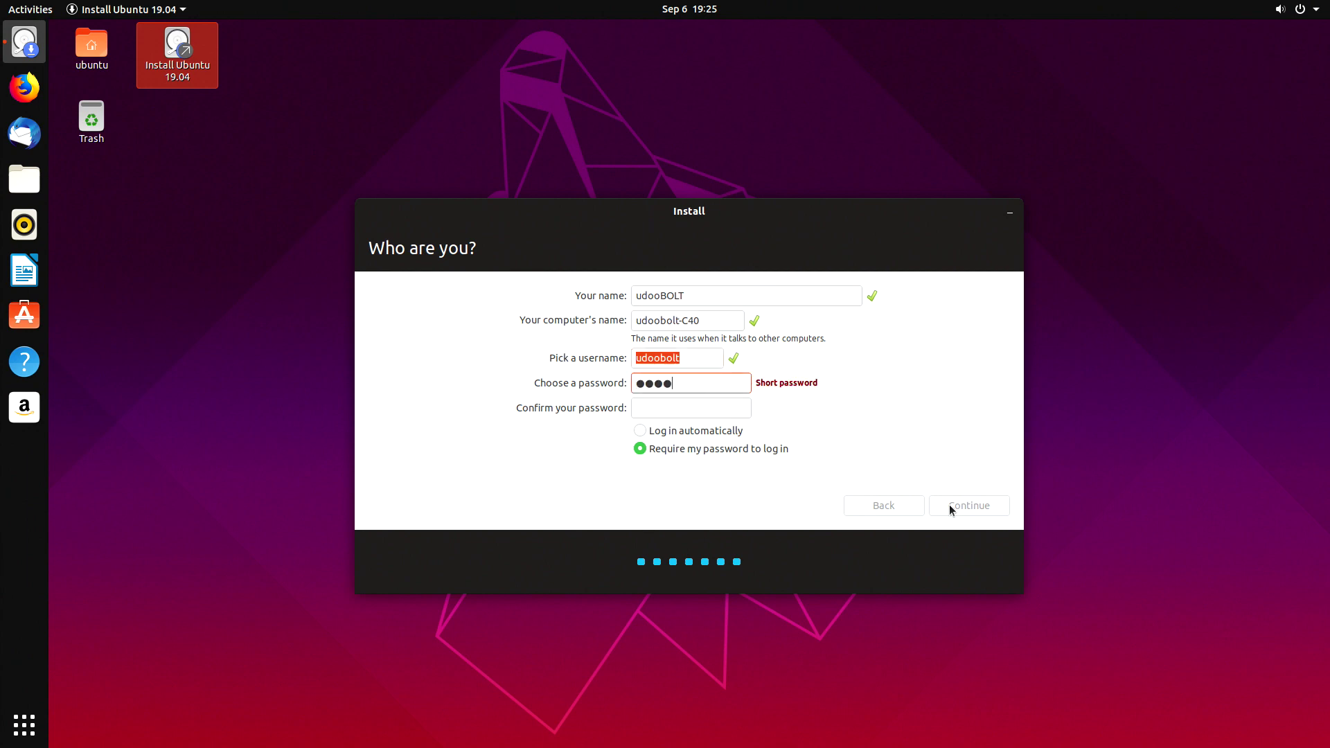
{"action": "key", "text": "Tab"}
{"action": "type", "text": "udoo"}
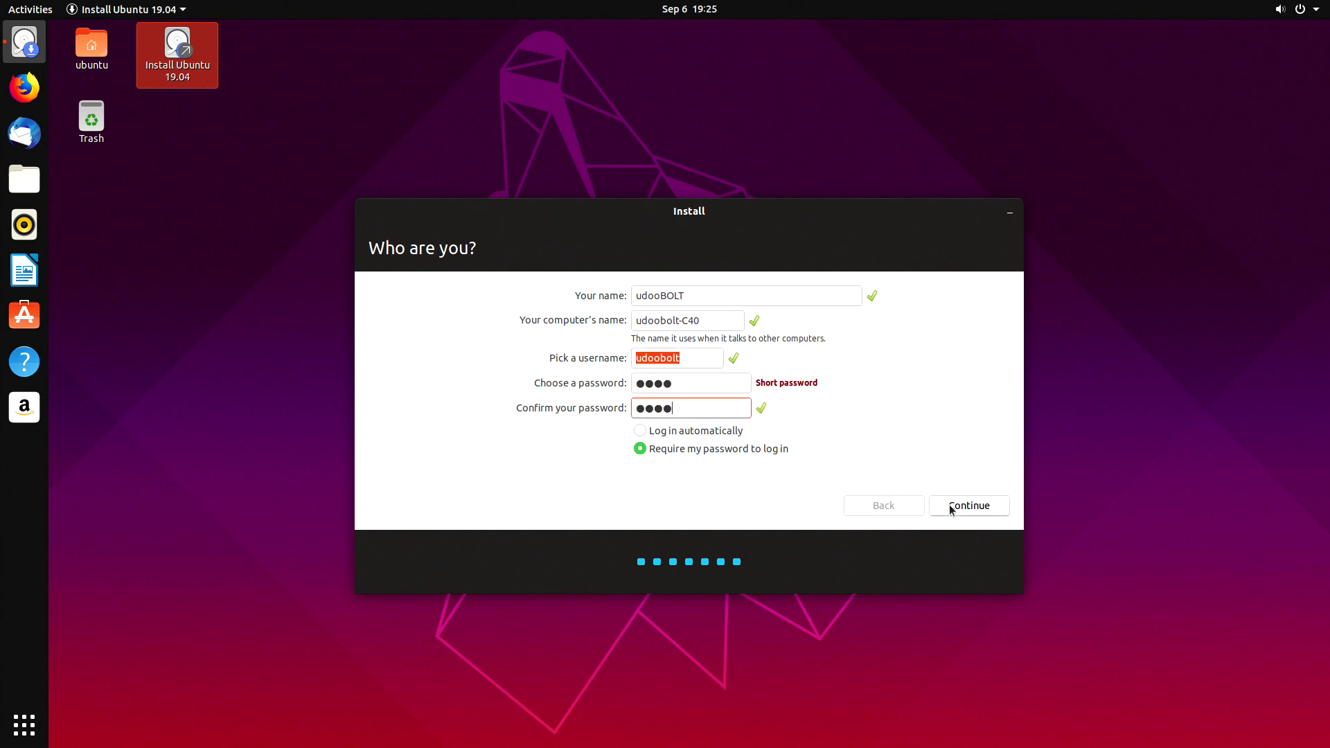
{"action": "left_click", "coordinate": [951, 507]}
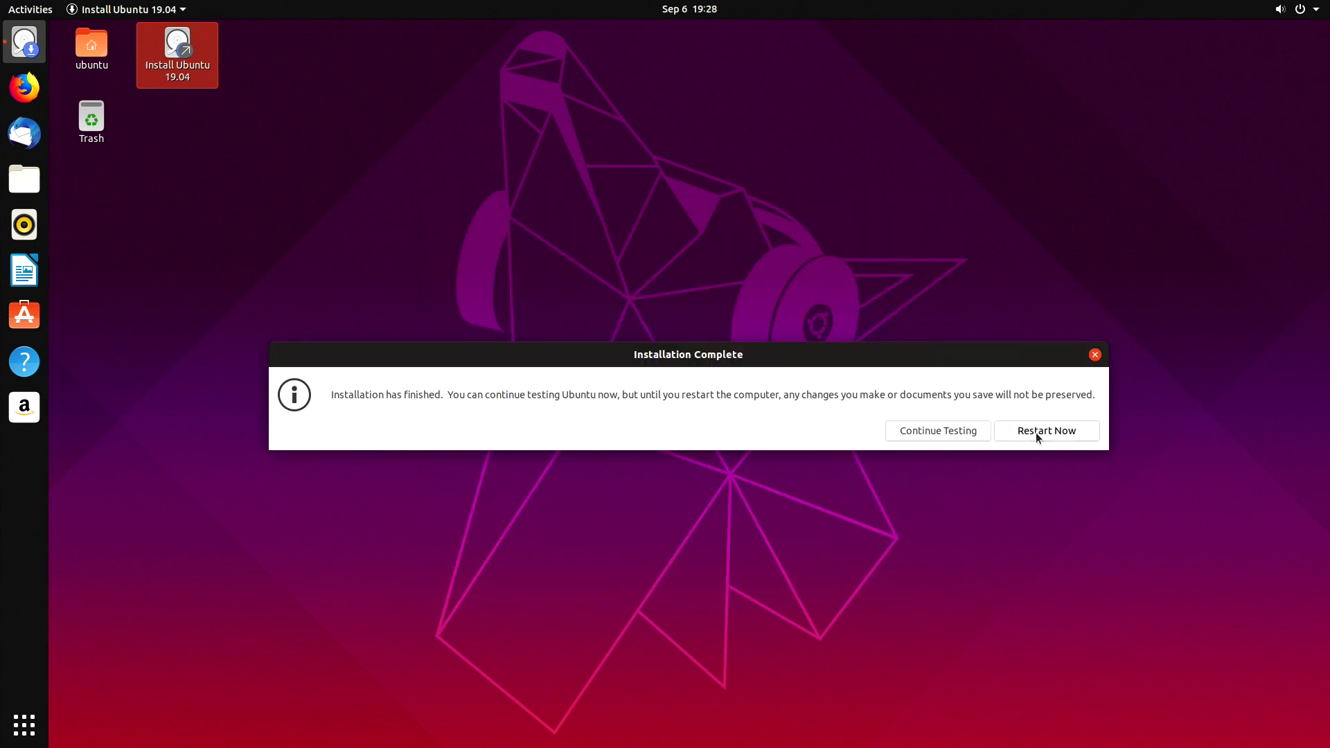
Restart the computer from the Installation Complete dialog
{"action": "left_click", "coordinate": [1038, 433]}
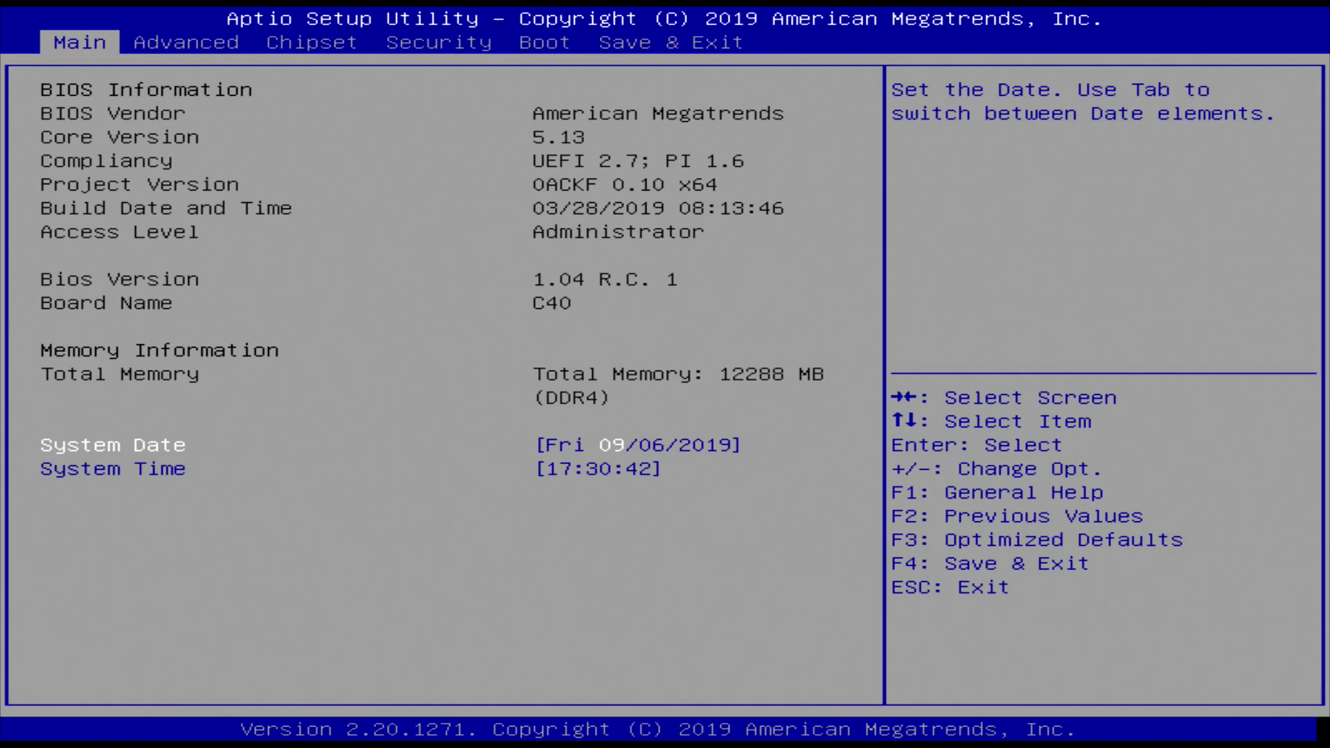
Browse the Boot Override list on Save & Exit, showing the SanDisk USB and ubuntu entries
{"action": "key", "text": "Left"}
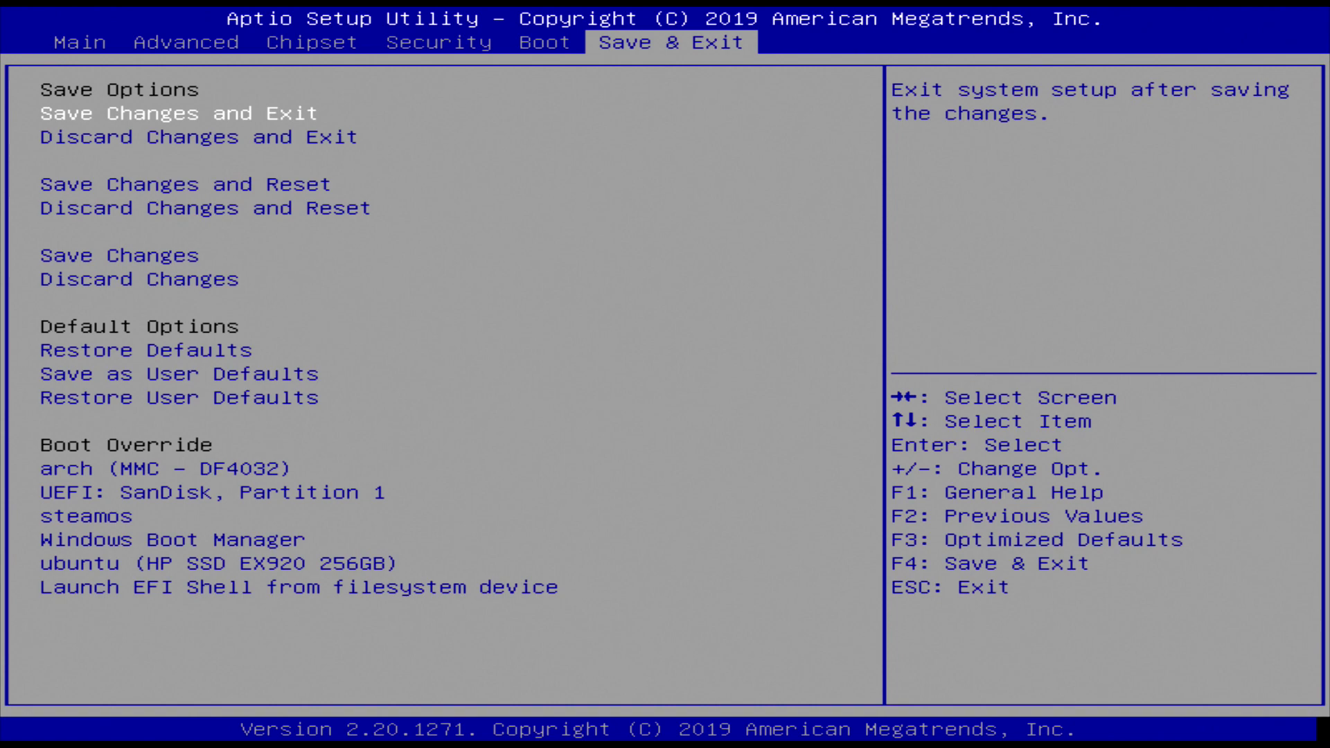
{"action": "key", "text": "Down"}
{"action": "key", "text": "Down"}
{"action": "key", "text": "Down"}
{"action": "key", "text": "Down"}
{"action": "key", "text": "Down"}
{"action": "key", "text": "Down"}
{"action": "key", "text": "Down"}
{"action": "key", "text": "Down"}
{"action": "key", "text": "Down"}
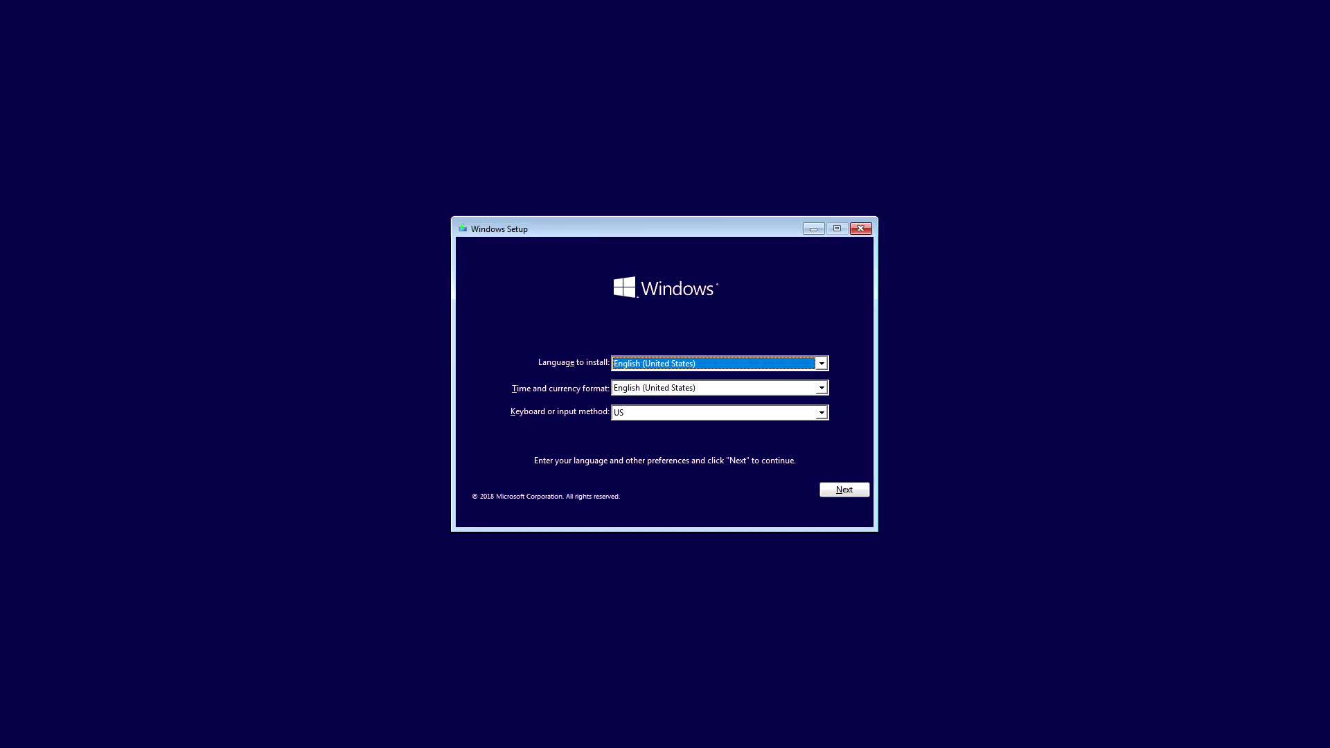
Start Windows Setup with default language, no product key, and Windows 10 Home selected
{"action": "left_click", "coordinate": [845, 490]}
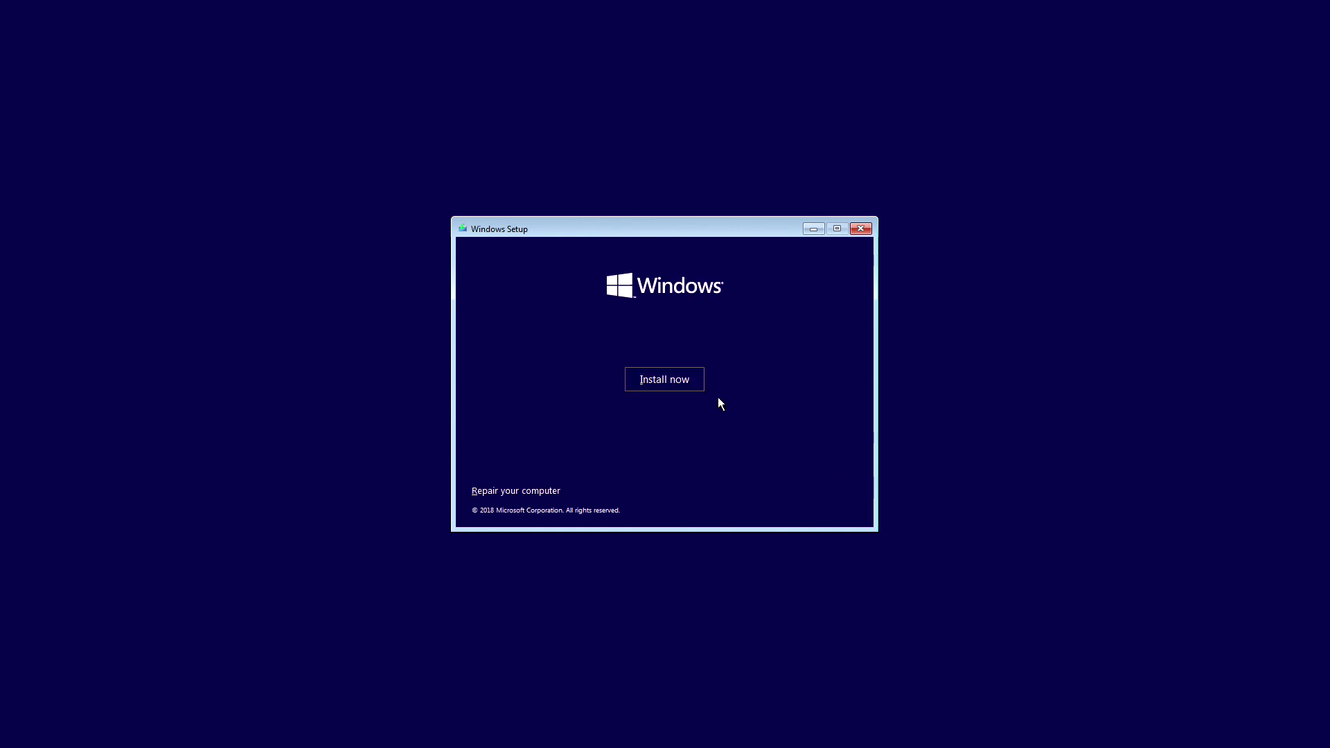
{"action": "left_click", "coordinate": [677, 376]}
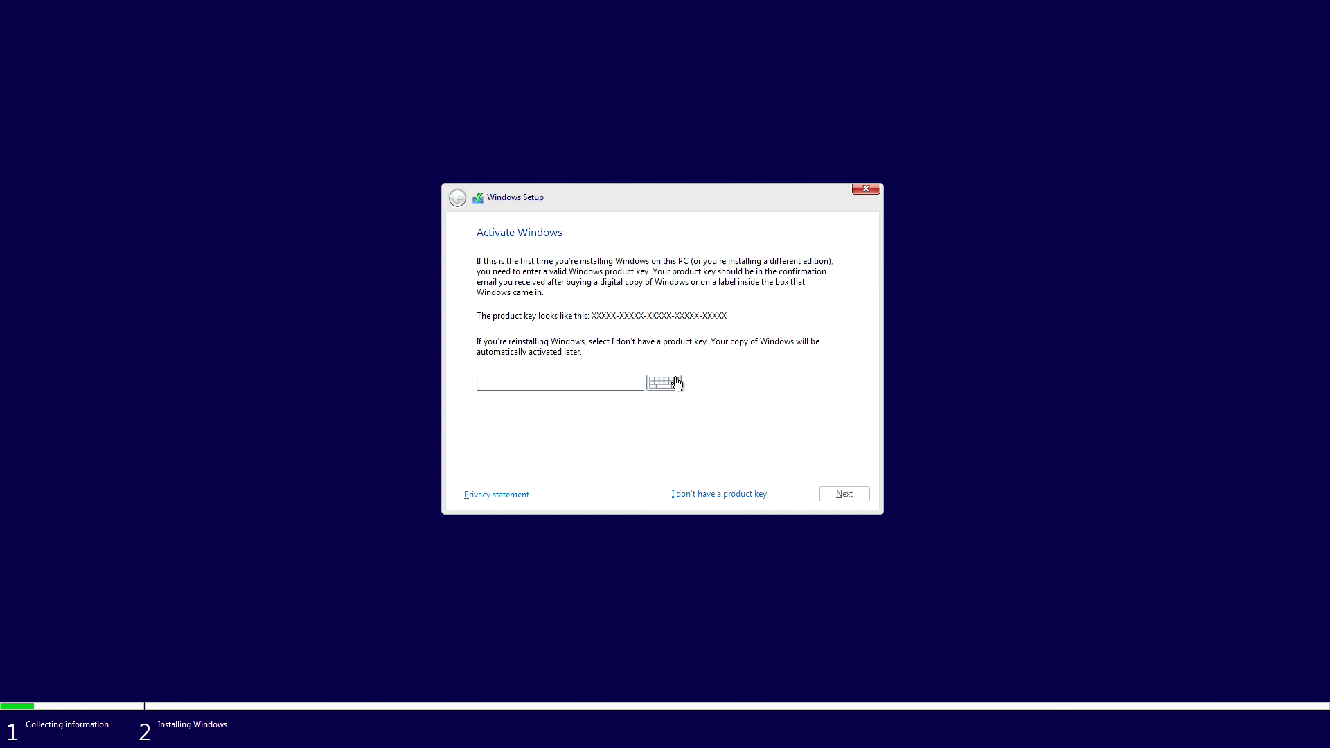
{"action": "left_click", "coordinate": [693, 496]}
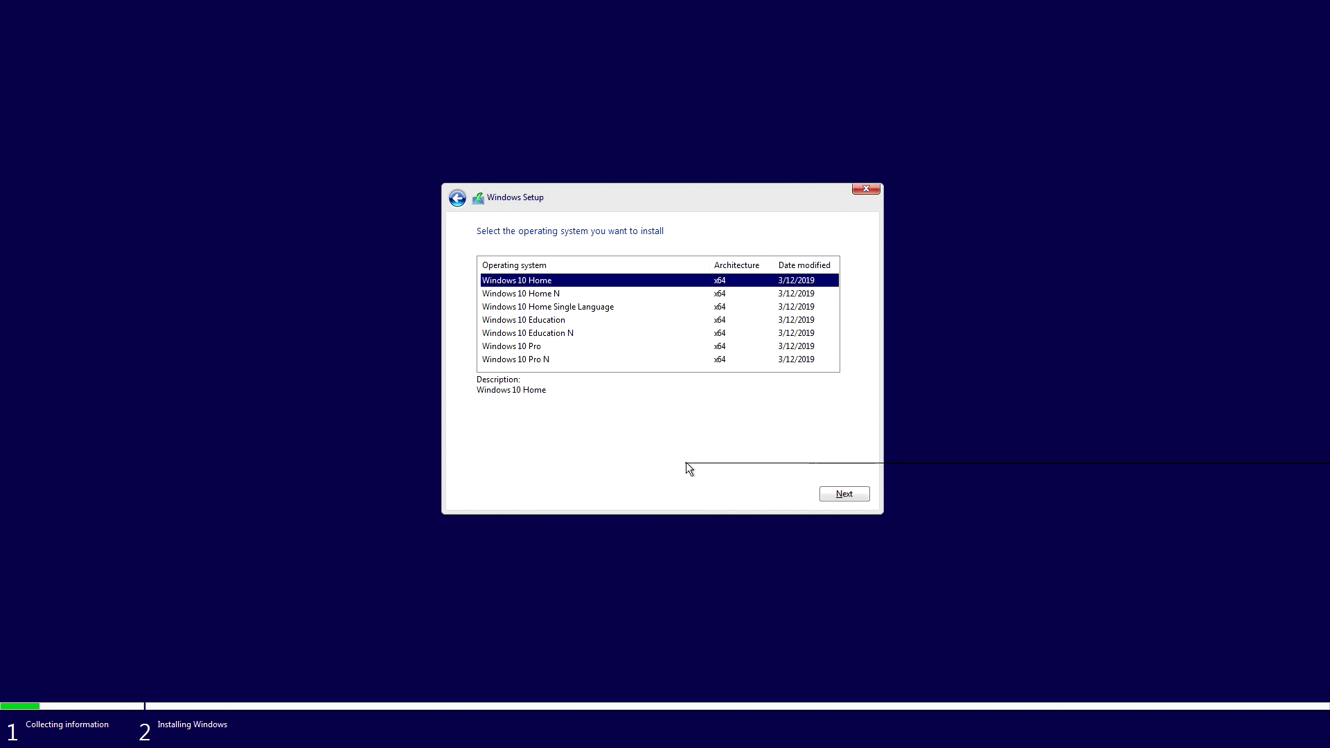
{"action": "left_click", "coordinate": [826, 494]}
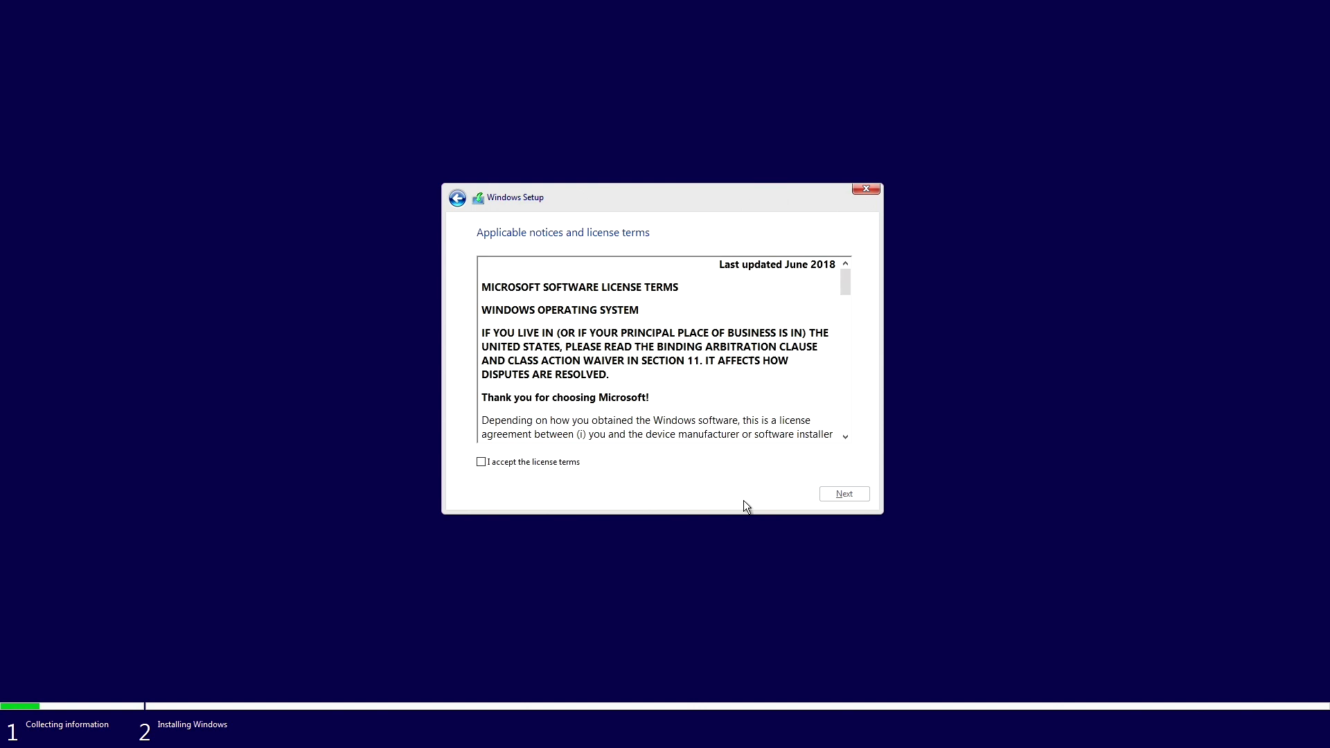
Accept the Windows license terms and proceed to the installation type
{"action": "left_click", "coordinate": [534, 463]}
{"action": "left_click_drag", "start_coordinate": [844, 275], "coordinate": [846, 439]}
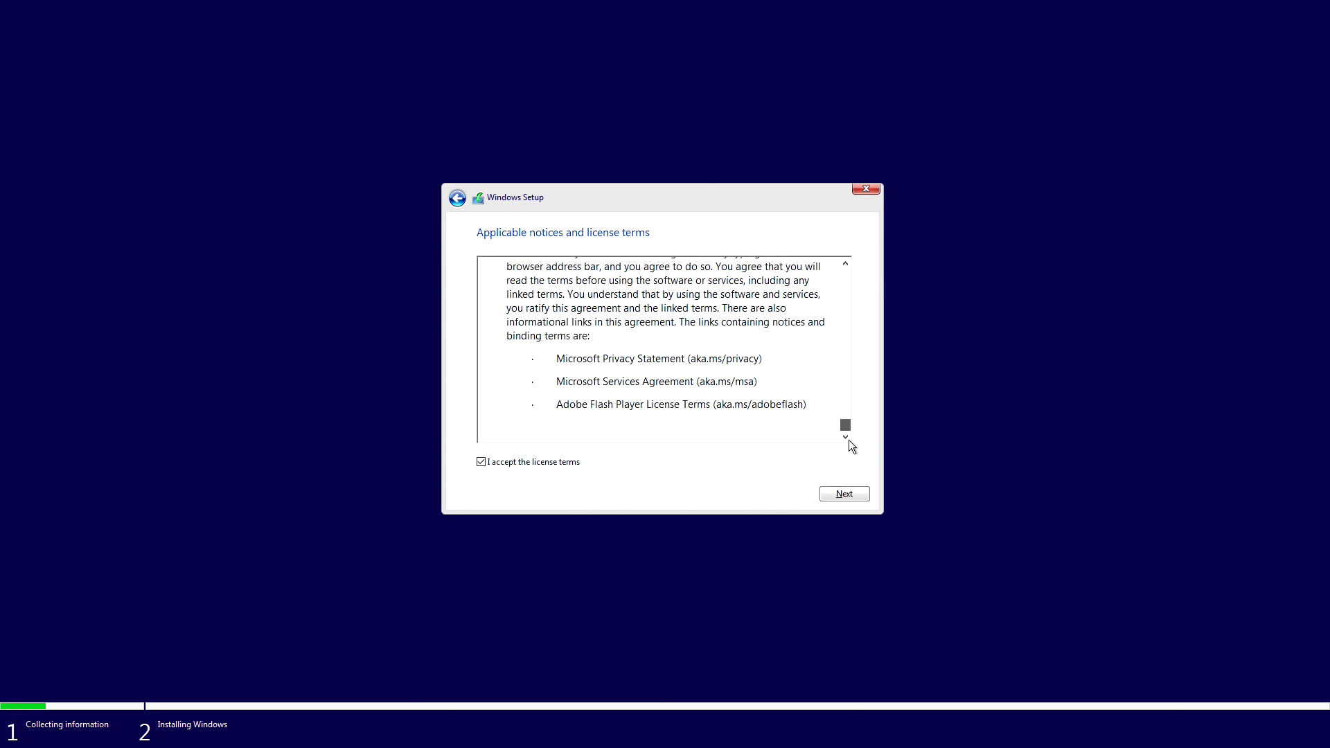
{"action": "left_click", "coordinate": [851, 493]}
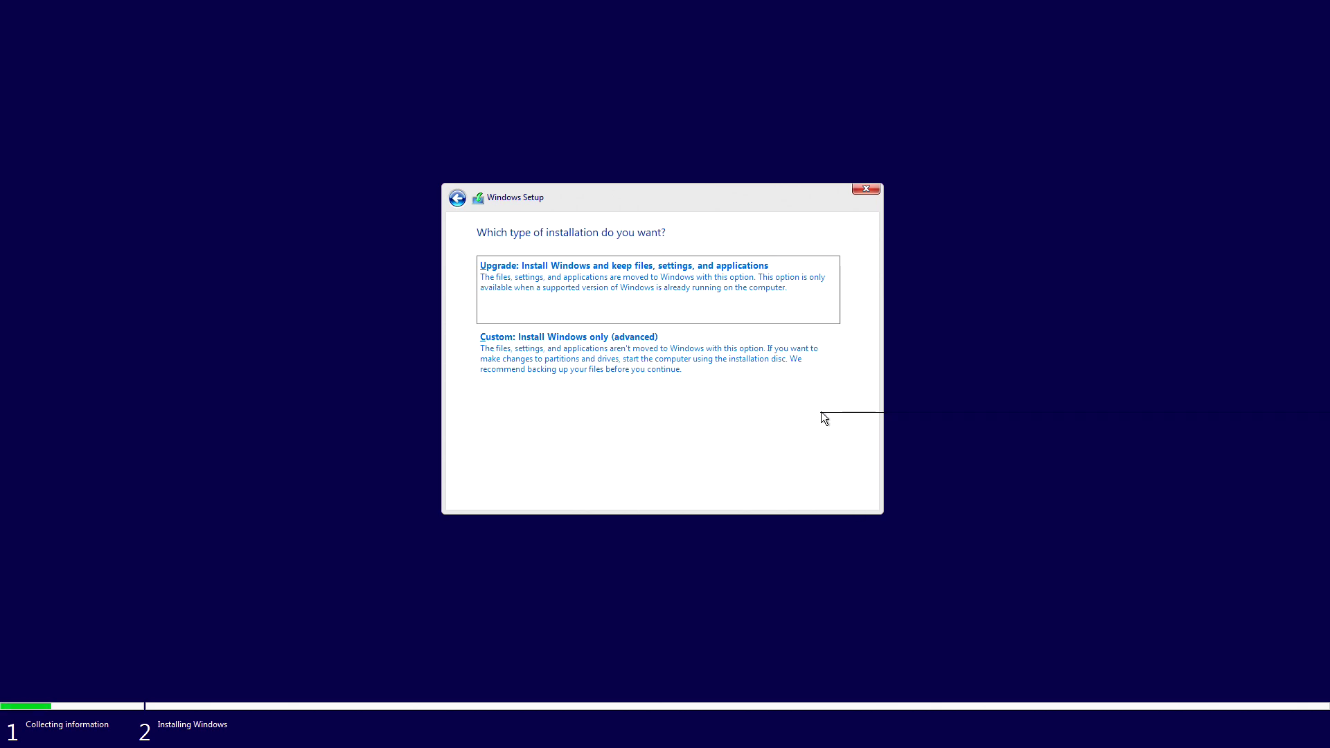
Choose a custom install and delete Drive 0's 512 MB and 238 GB partitions
{"action": "left_click", "coordinate": [761, 357]}
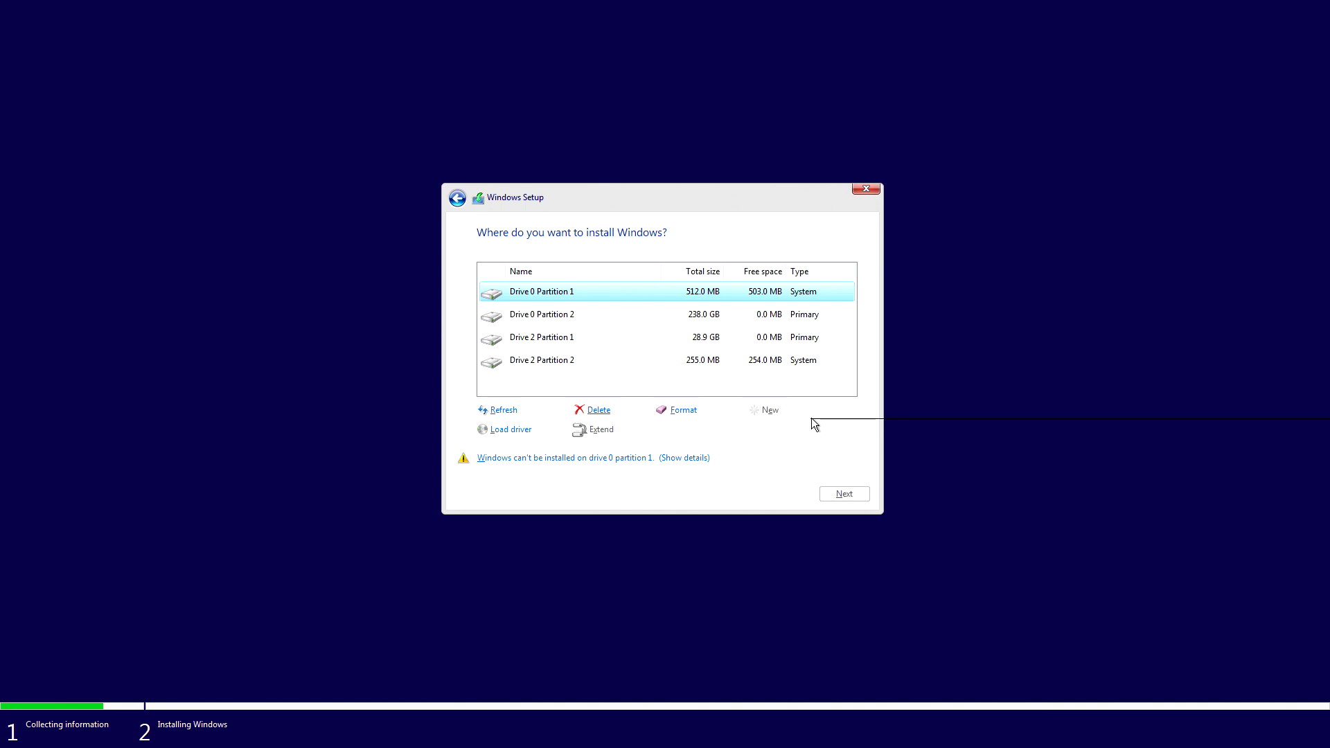
{"action": "left_click", "coordinate": [600, 410]}
{"action": "left_click", "coordinate": [767, 431]}
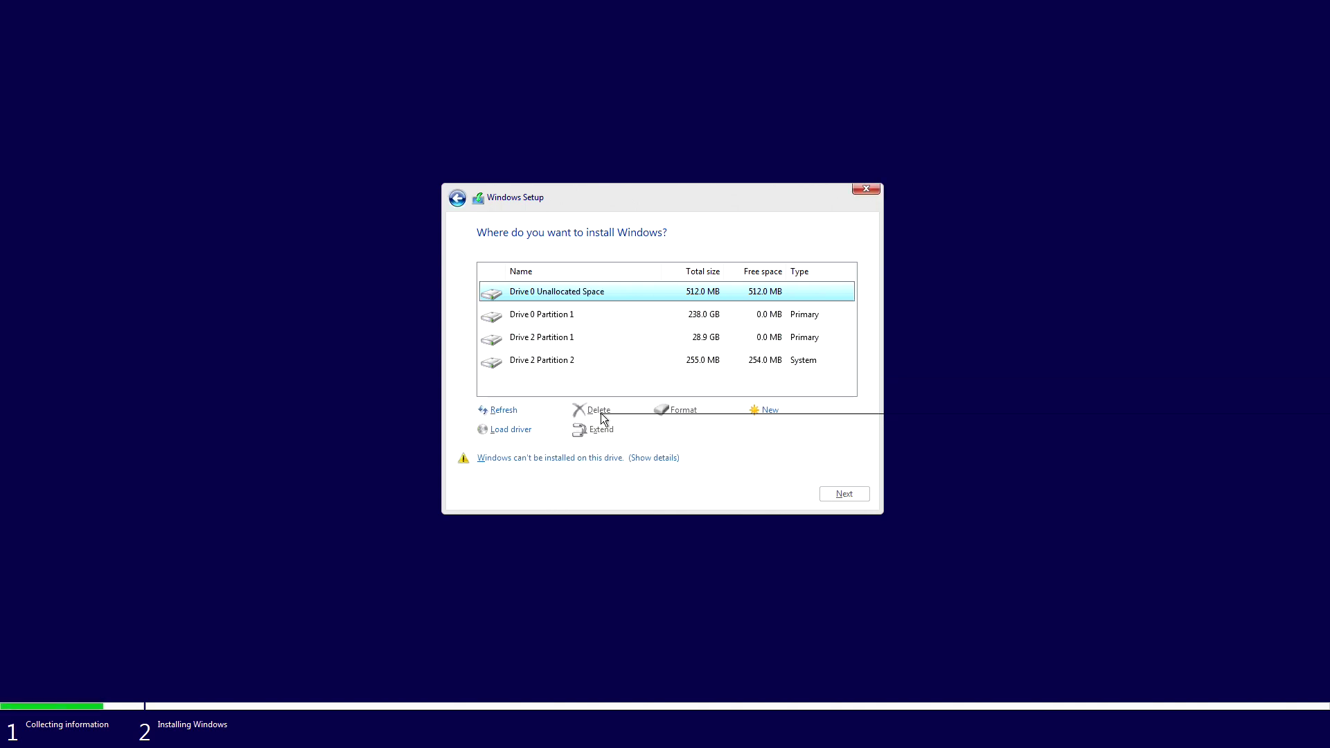
{"action": "left_click", "coordinate": [600, 318]}
{"action": "left_click", "coordinate": [599, 412]}
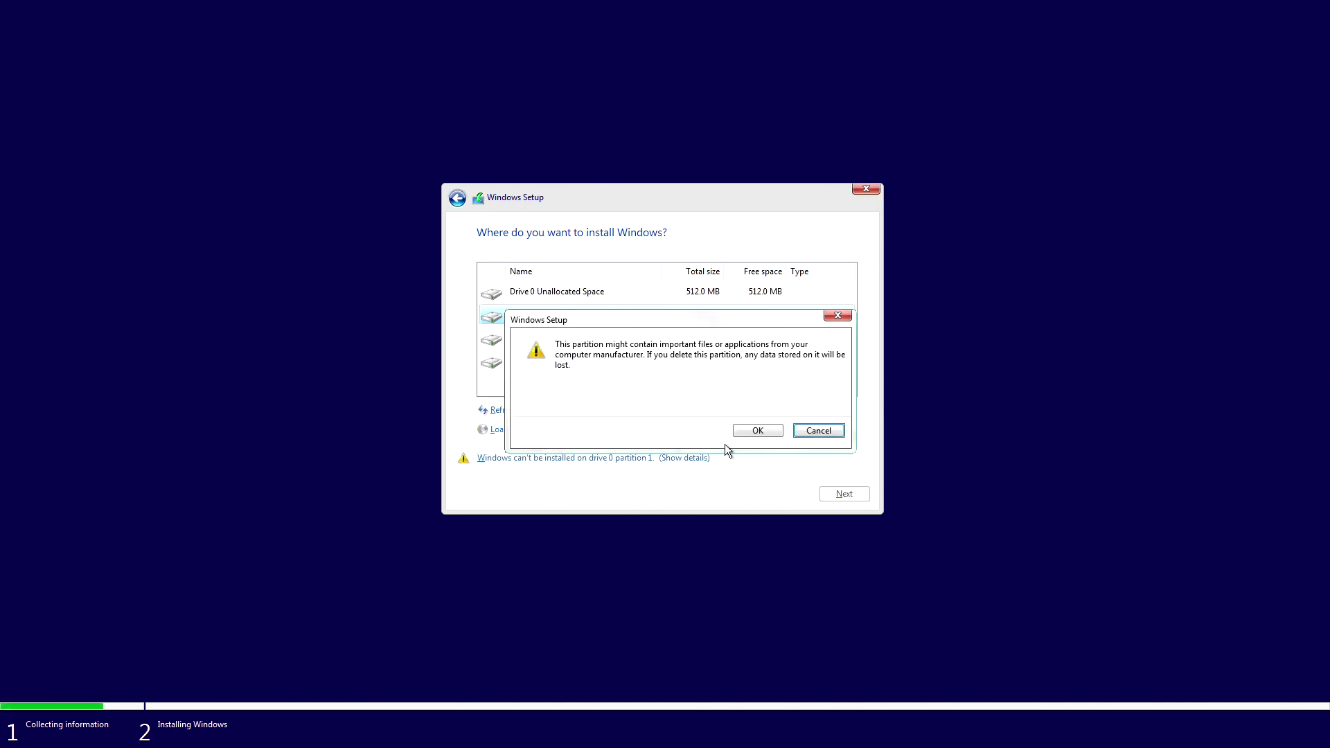
{"action": "left_click", "coordinate": [745, 430]}
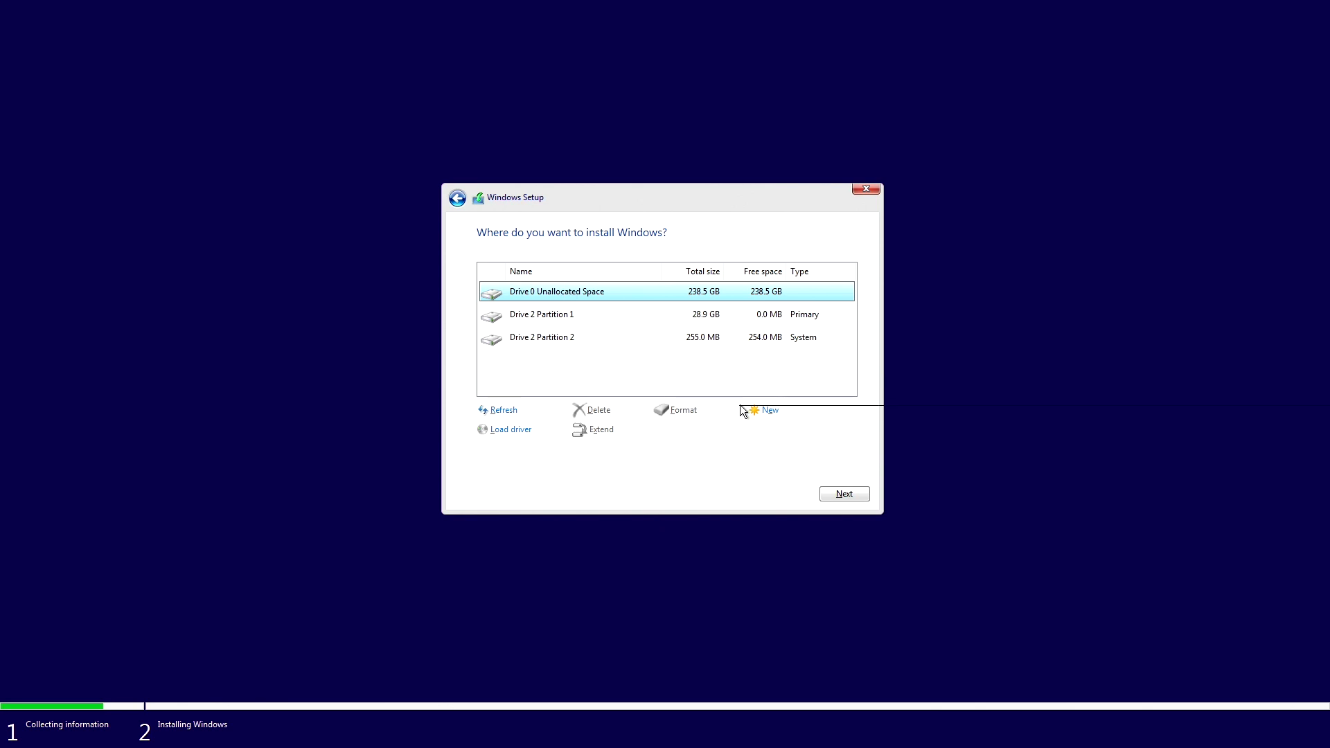
Start installing Windows onto the 238.5 GB unallocated Drive 0 space
{"action": "left_click", "coordinate": [846, 494]}
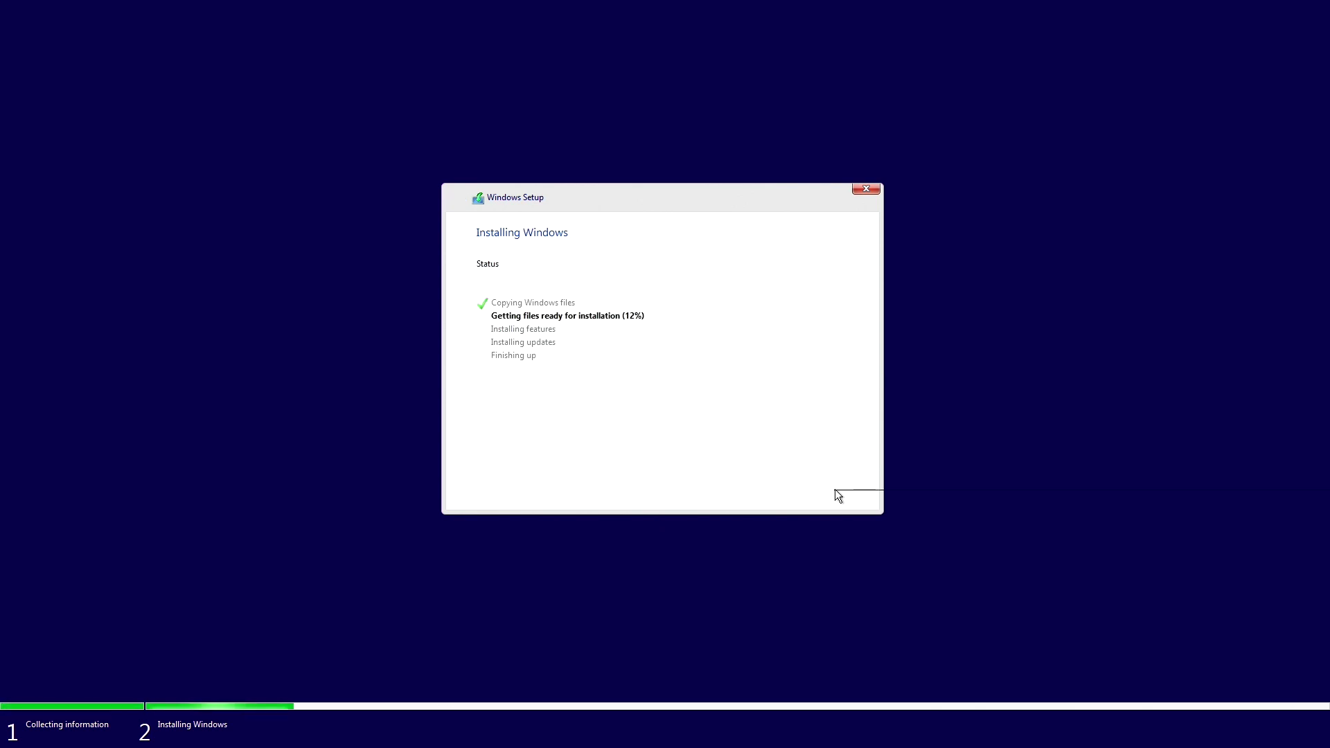